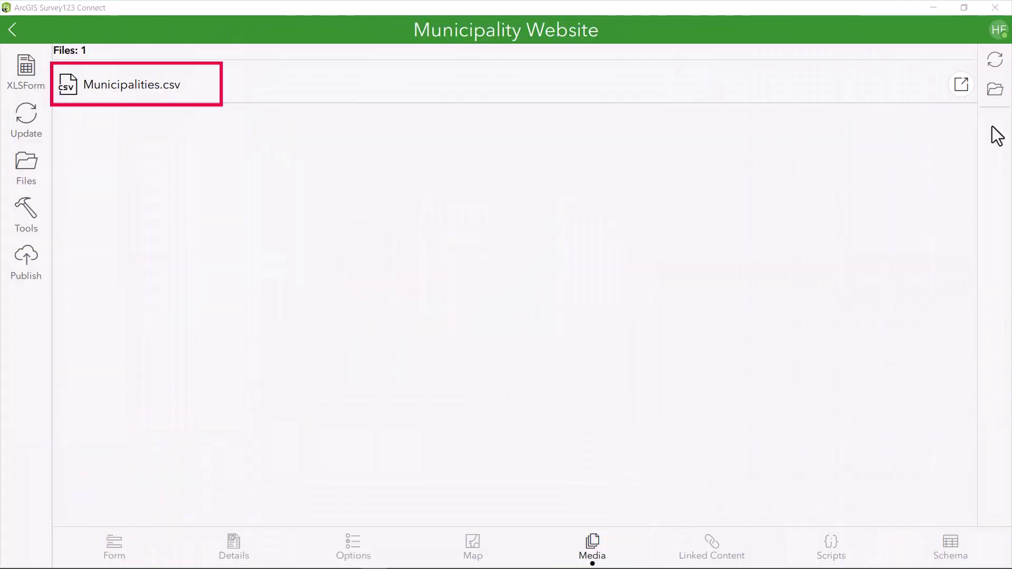
Show the form's media folder in File Explorer and select Municipalities.csv
left_click(995, 90)
left_click(280, 196)
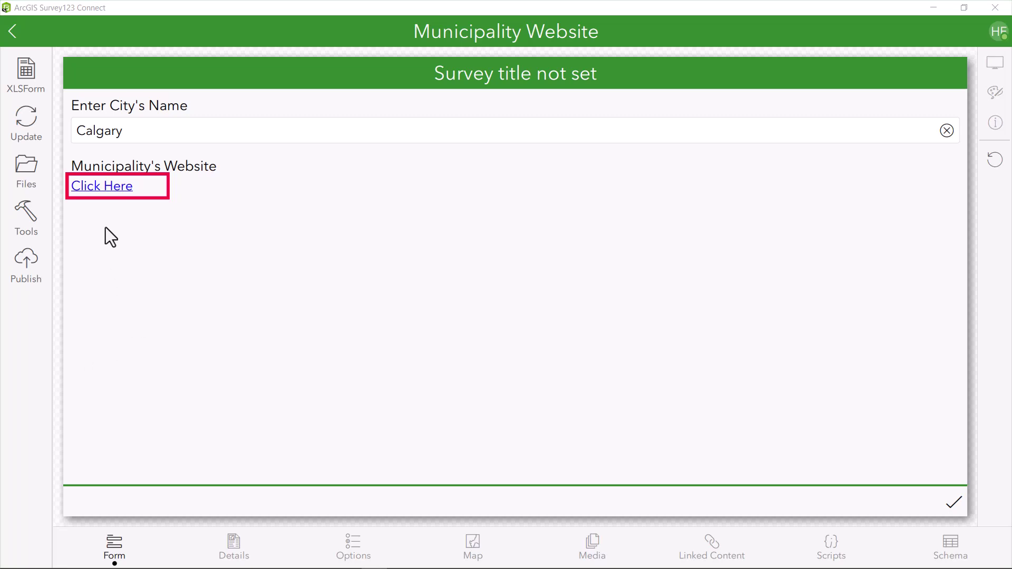
Follow the preview's 'Click Here' link to load calgary.ca in the browser
left_click(94, 190)
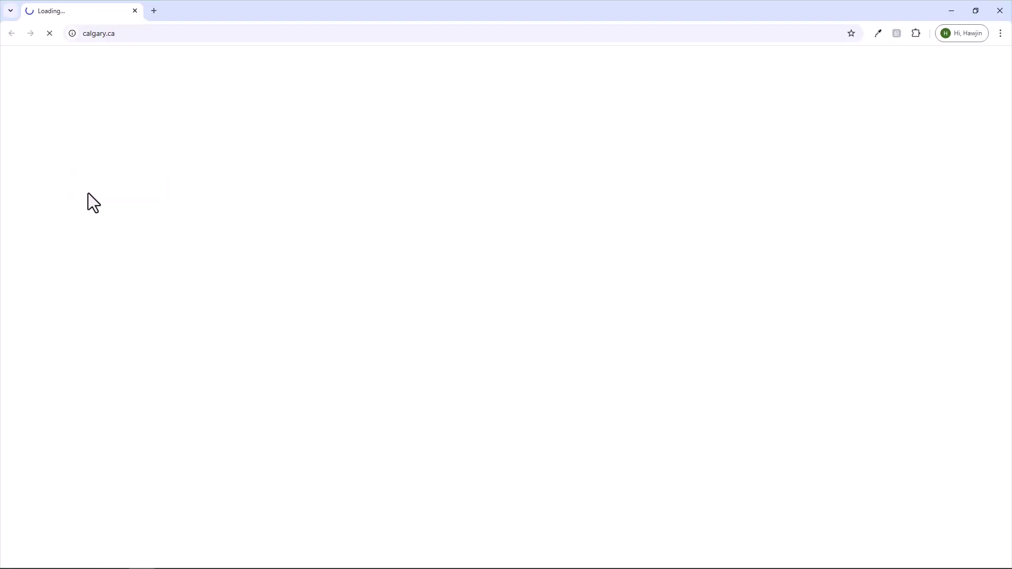